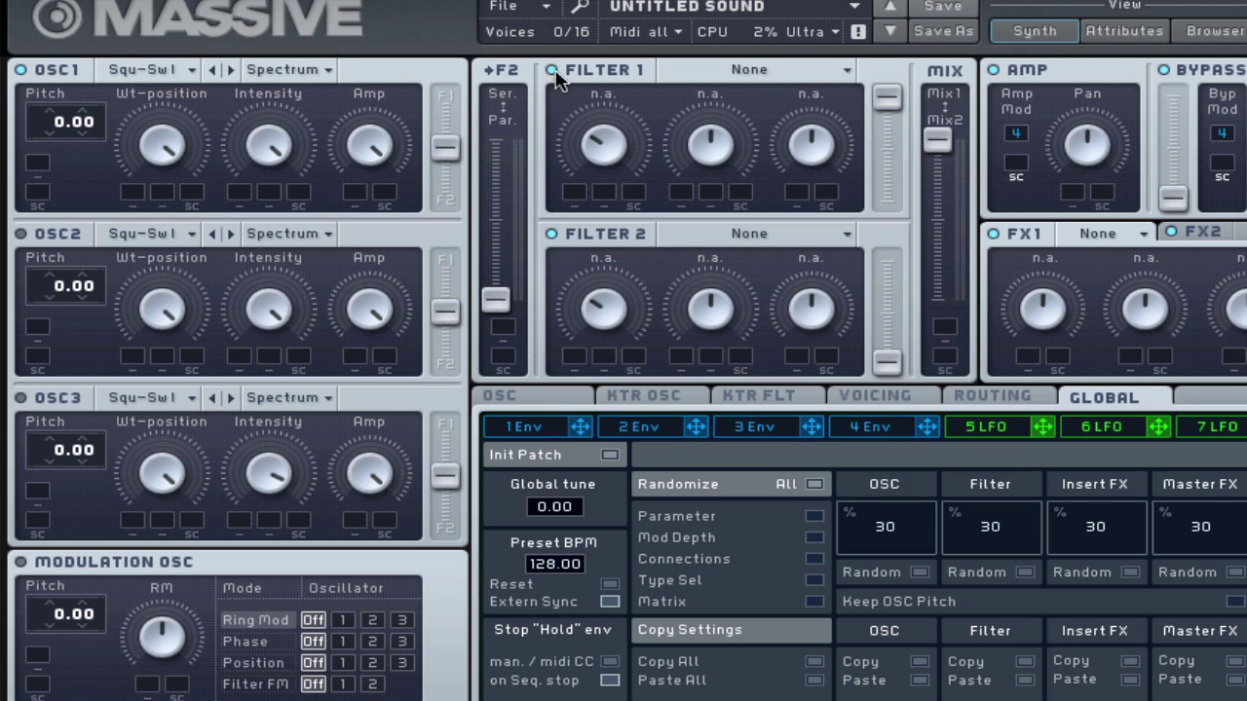
# Step: Begin a blank sound, drop OSC1 Pitch to -12.00, and choose Lowpass 4 for Filter 1
pyautogui.click(537, 14)
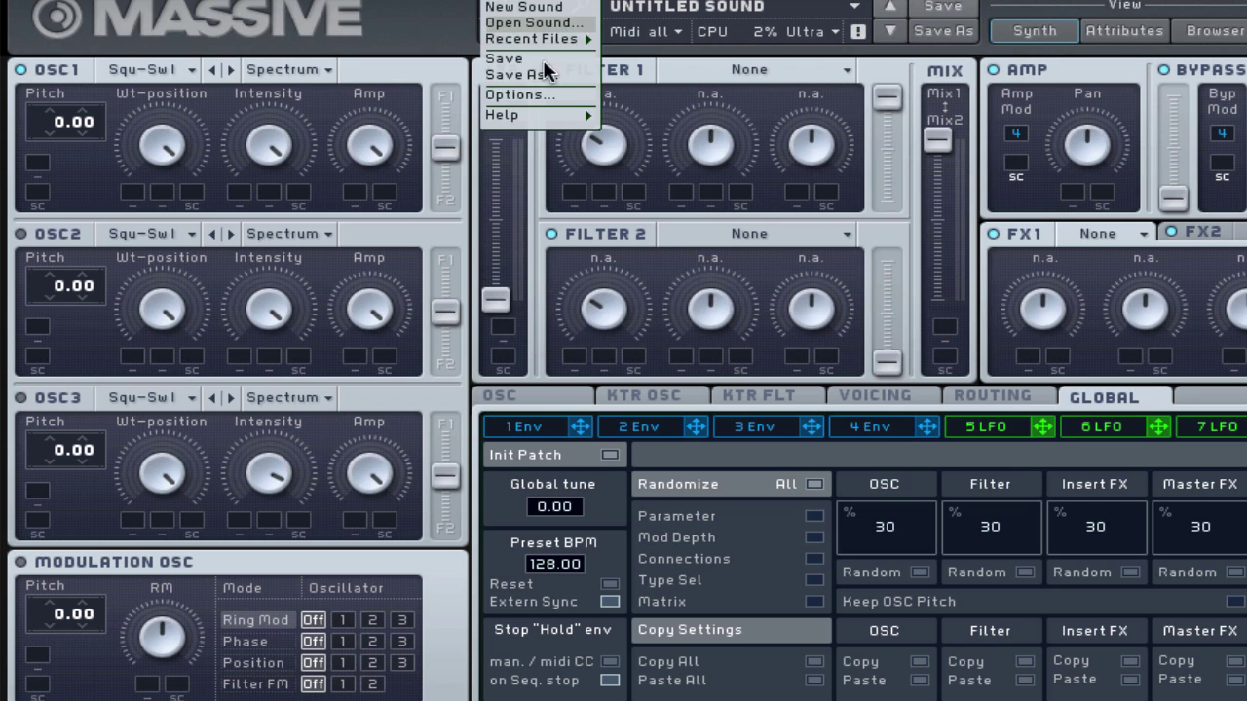
pyautogui.click(541, 9)
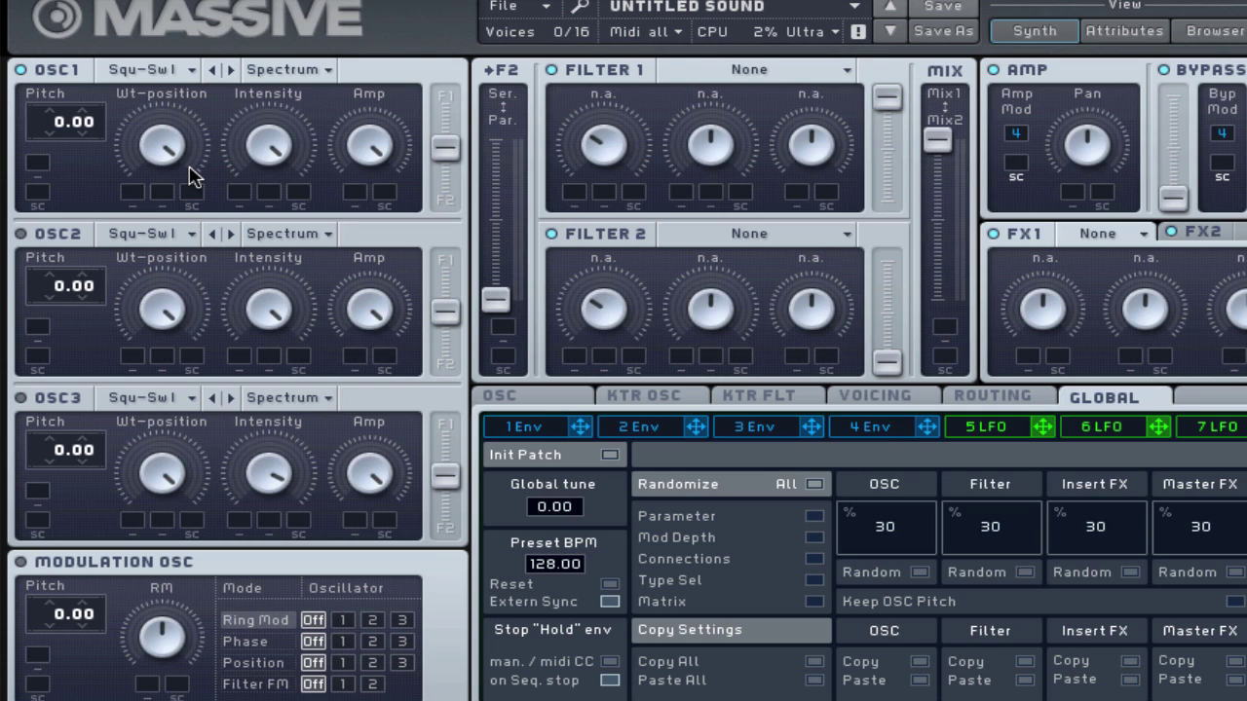
pyautogui.moveTo(66, 122)
pyautogui.moveTo(61, 130); pyautogui.dragTo(68, 172)
pyautogui.click(785, 70)
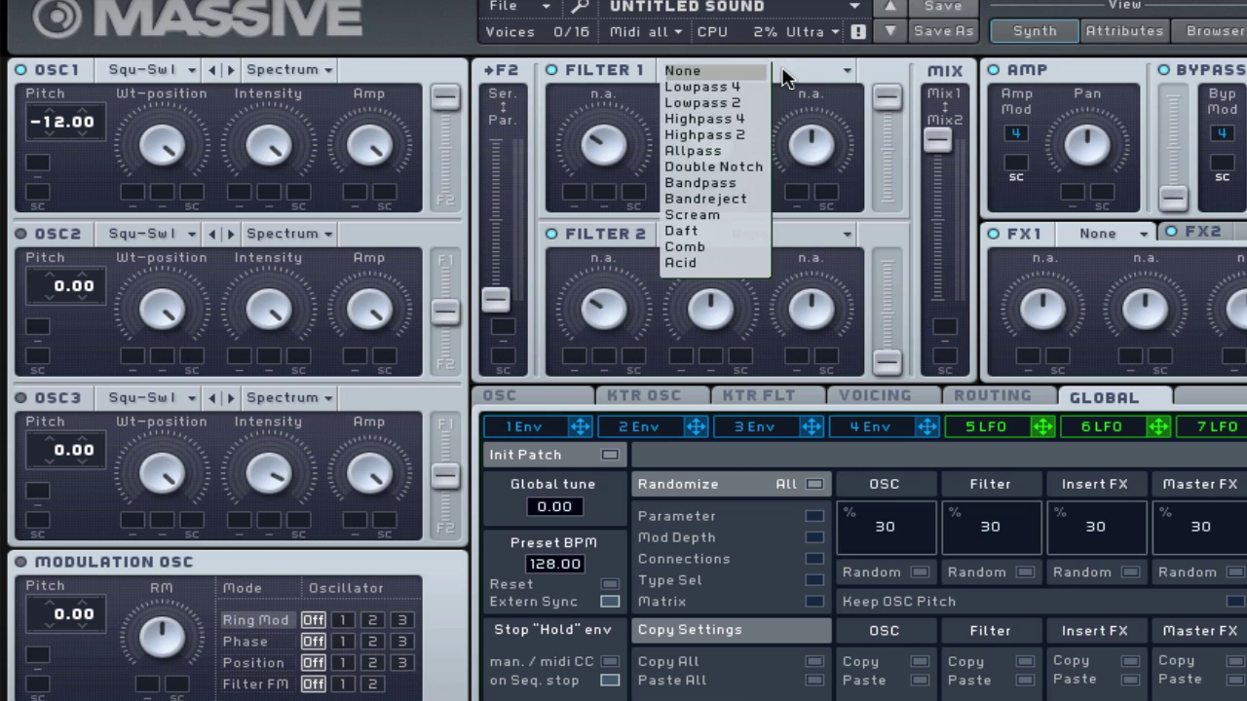
pyautogui.click(717, 88)
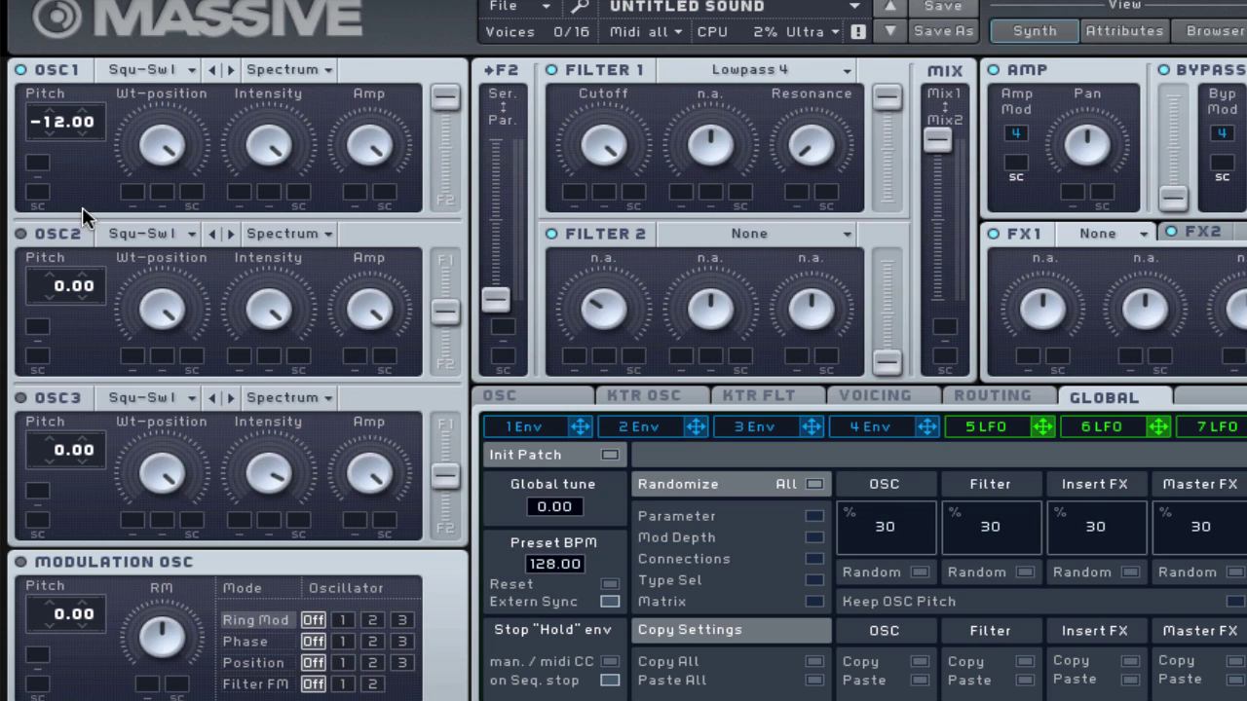
# Step: Switch to the 1 Env tab to show envelope 1's attack-decay curve
pyautogui.click(898, 432)
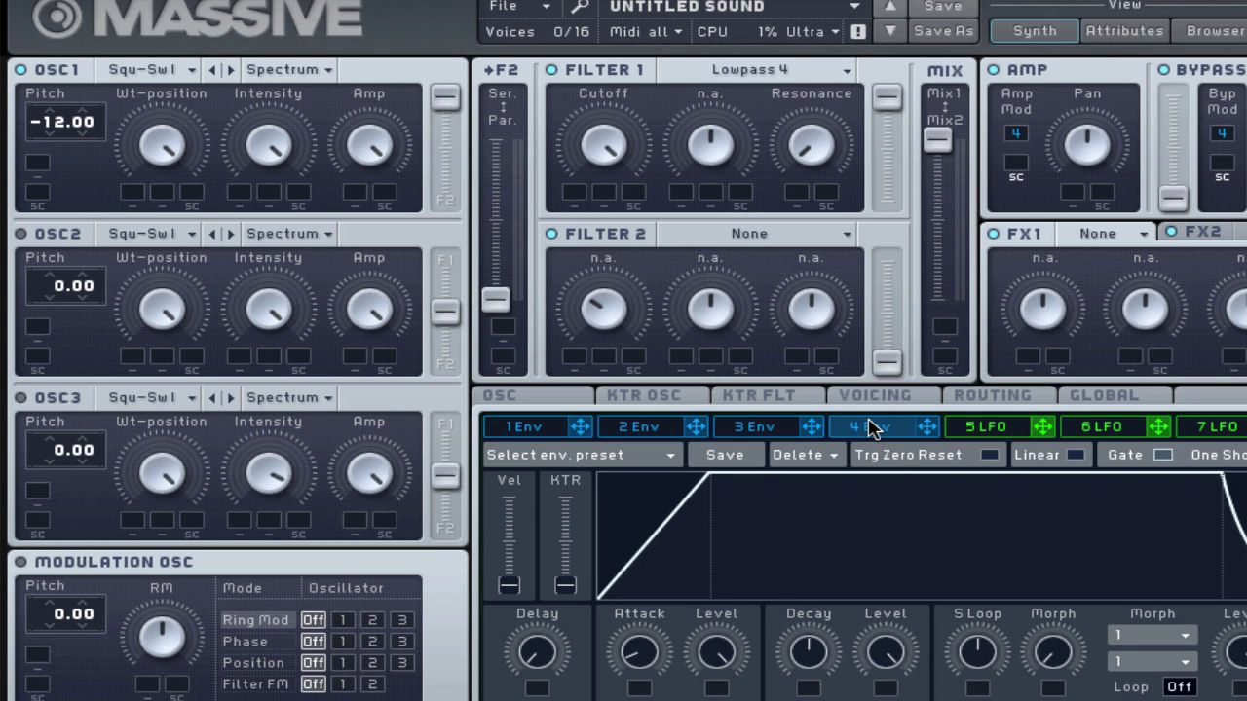
pyautogui.click(542, 438)
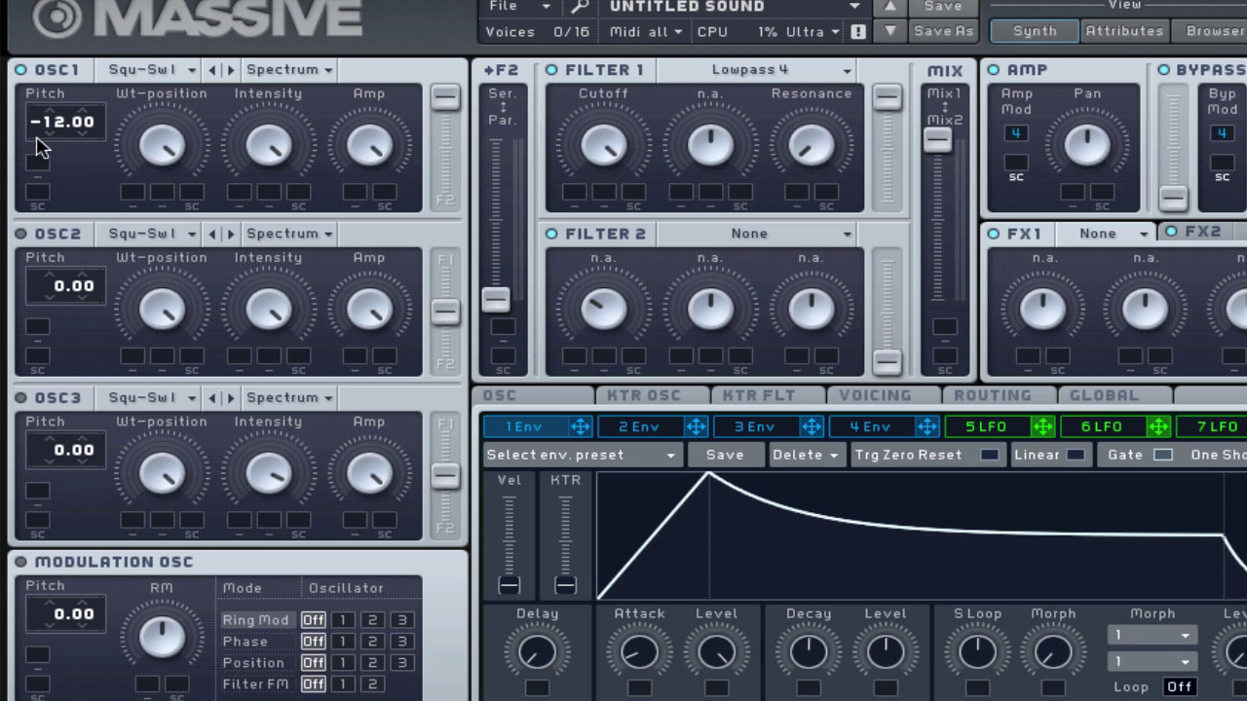
# Step: Route envelope 1 to OSC1's pitch slot with a modulation amount of 36.00
pyautogui.moveTo(35, 136); pyautogui.dragTo(66, 126)
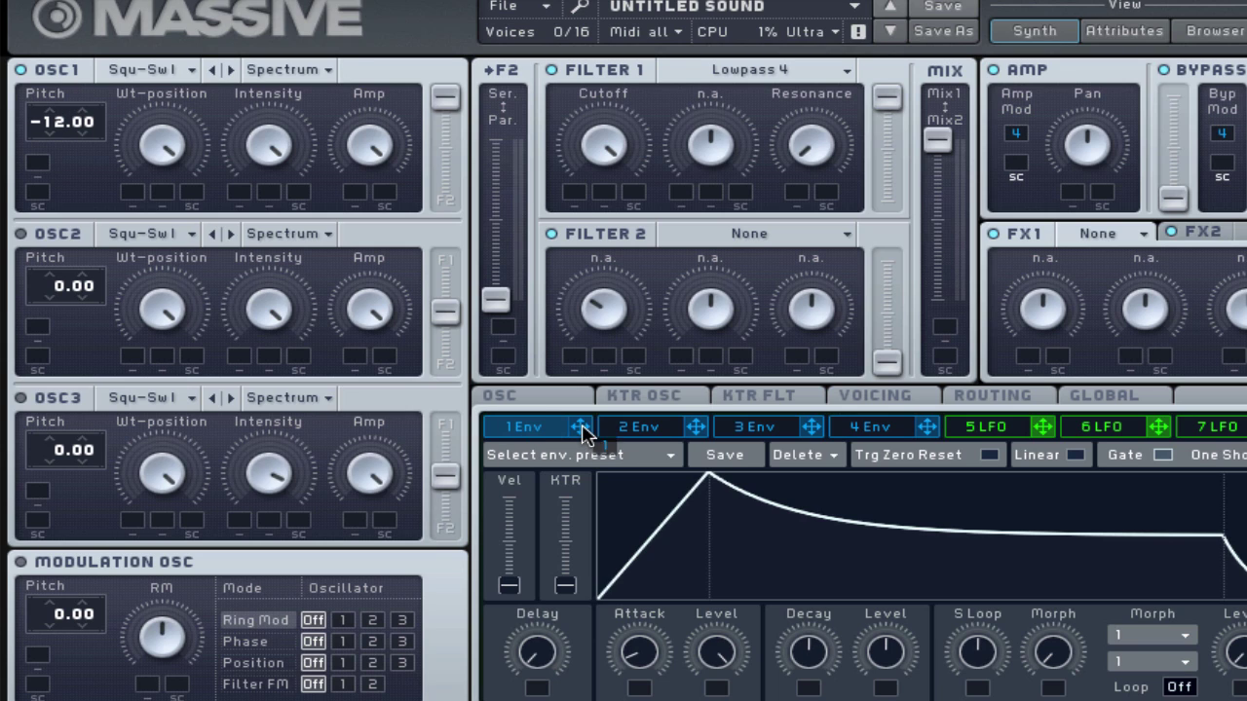
pyautogui.moveTo(581, 427)
pyautogui.mouseDown()
pyautogui.moveTo(151, 195)
pyautogui.moveTo(39, 164)
pyautogui.mouseUp()
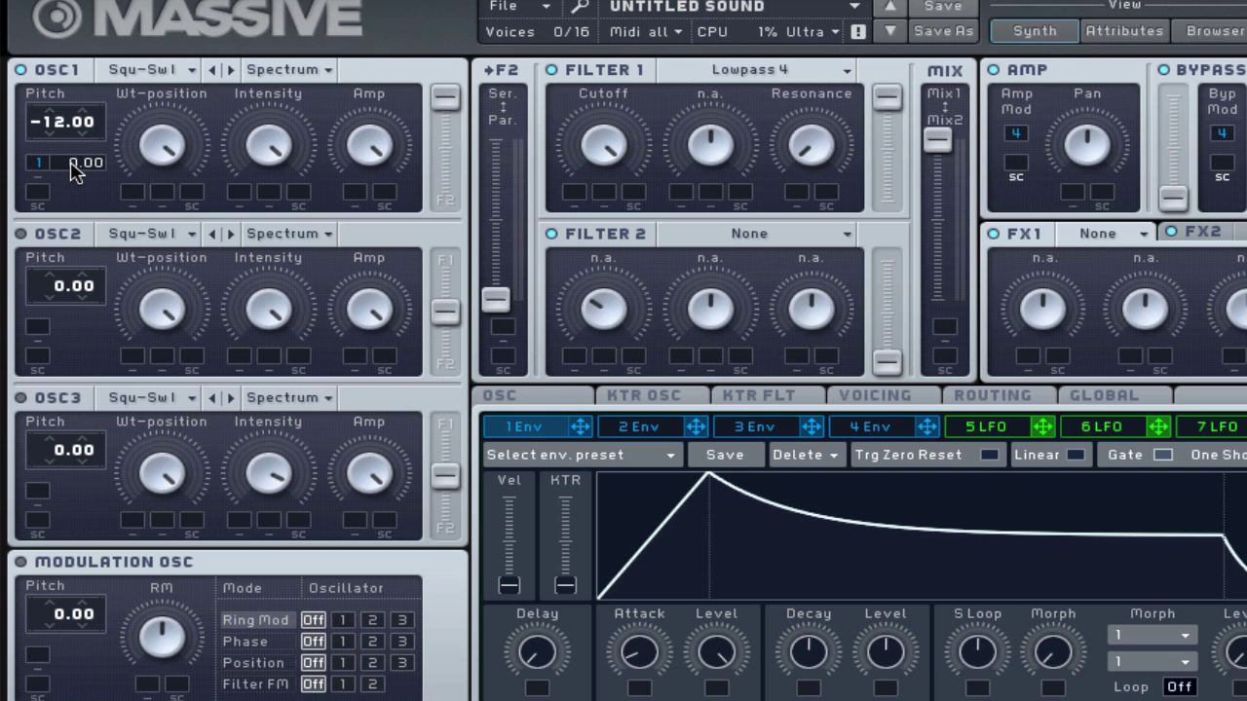
pyautogui.moveTo(76, 171); pyautogui.dragTo(107, 75)
# Step: Turn envelope 1's Decay Level to zero, shorten its Decay slightly, and lengthen its Attack
pyautogui.moveTo(896, 650); pyautogui.dragTo(896, 696)
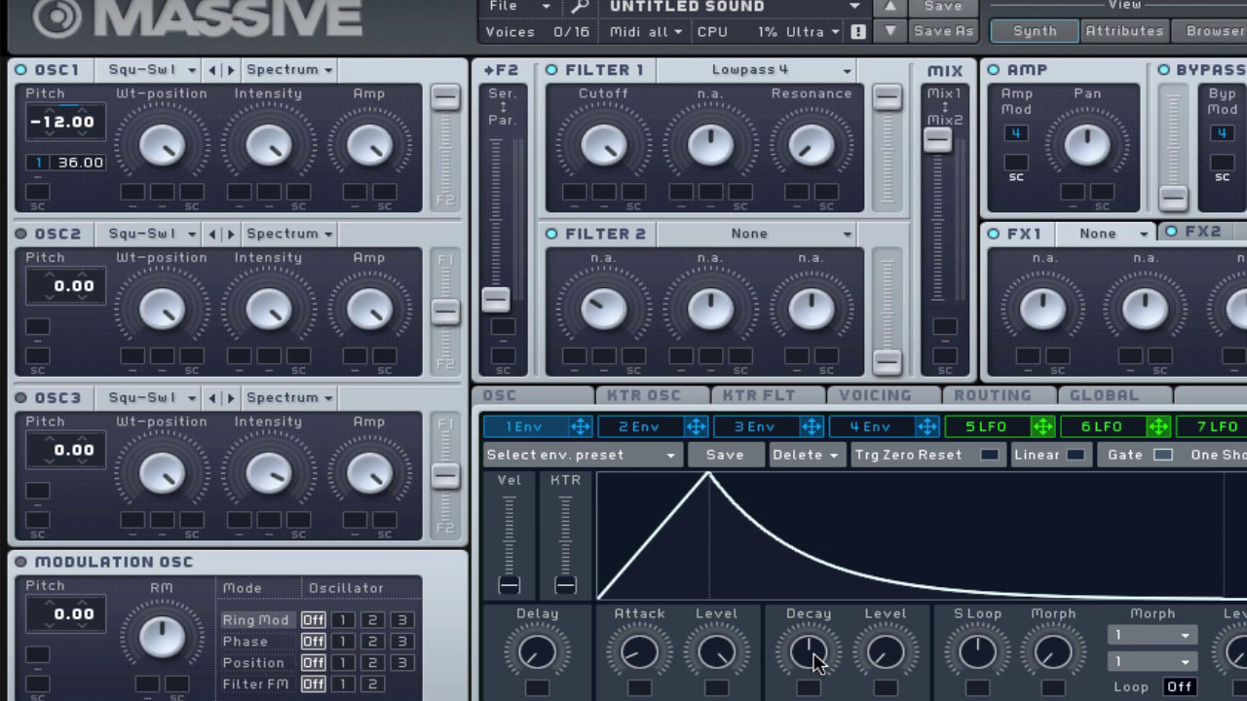
pyautogui.moveTo(813, 661); pyautogui.dragTo(811, 670)
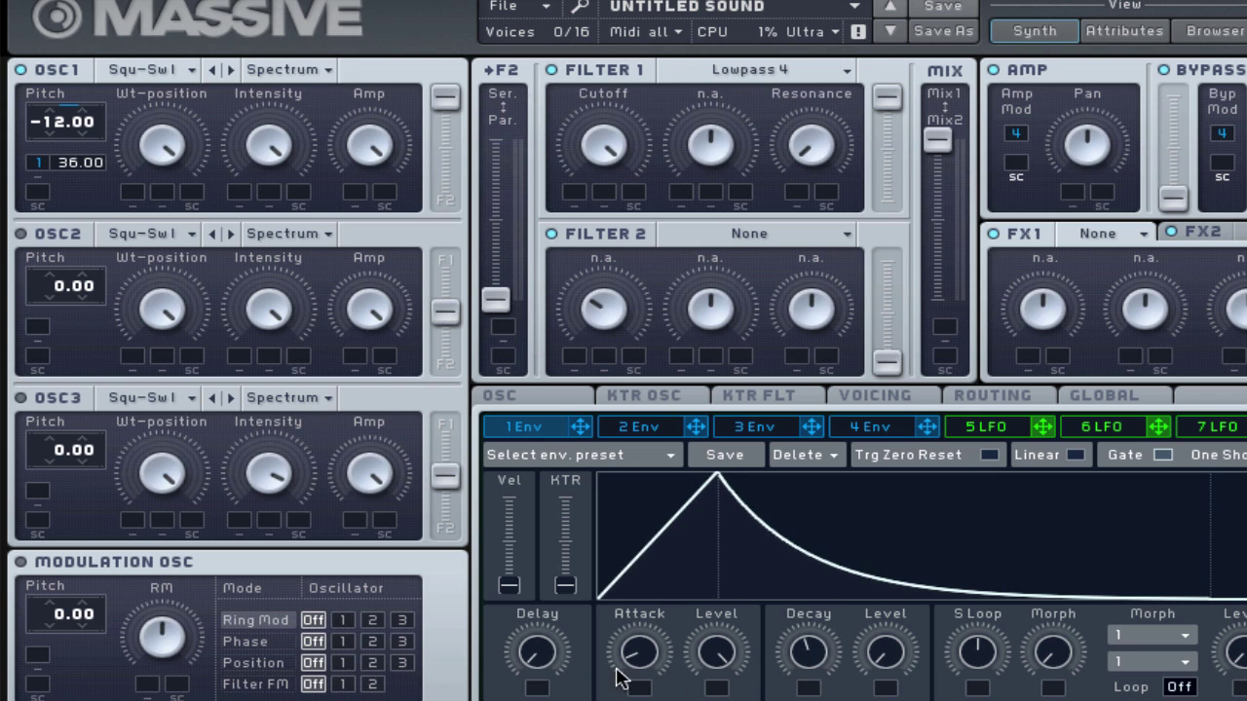
pyautogui.moveTo(631, 670); pyautogui.dragTo(638, 626)
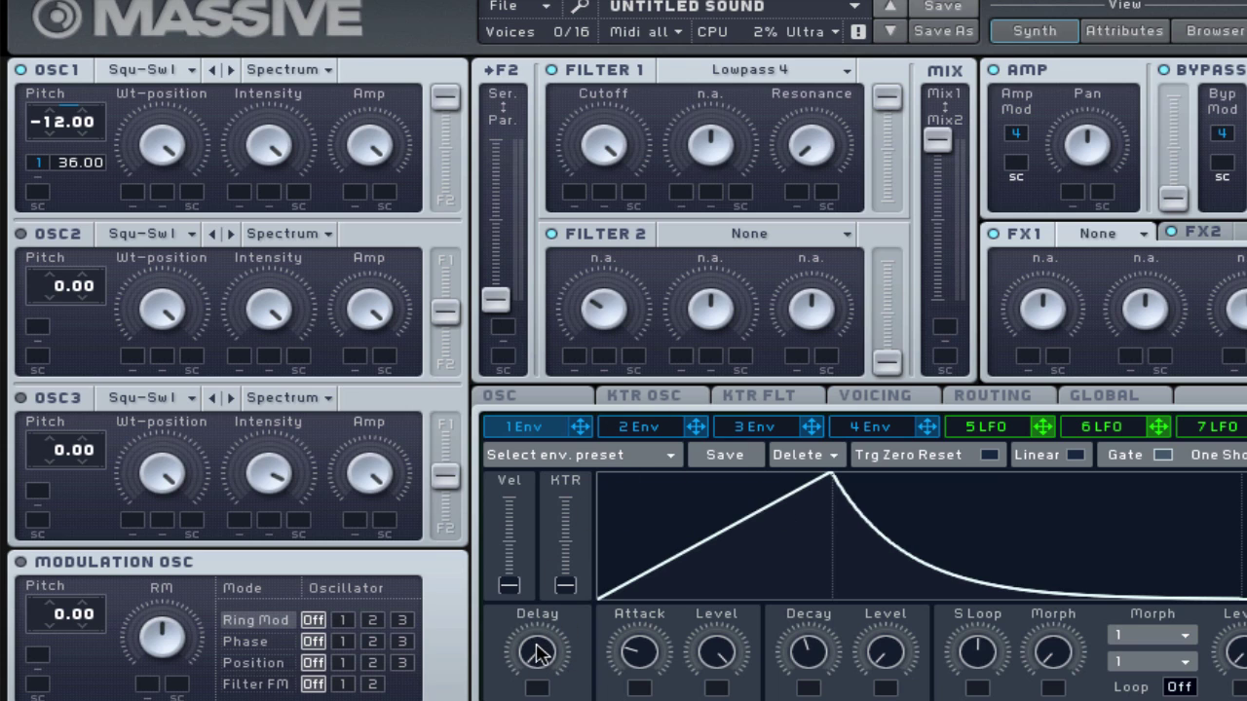
# Step: Raise envelope 1's Delay knob, then fine-tune it repeatedly, finally leaving it low
pyautogui.moveTo(540, 654); pyautogui.dragTo(555, 409)
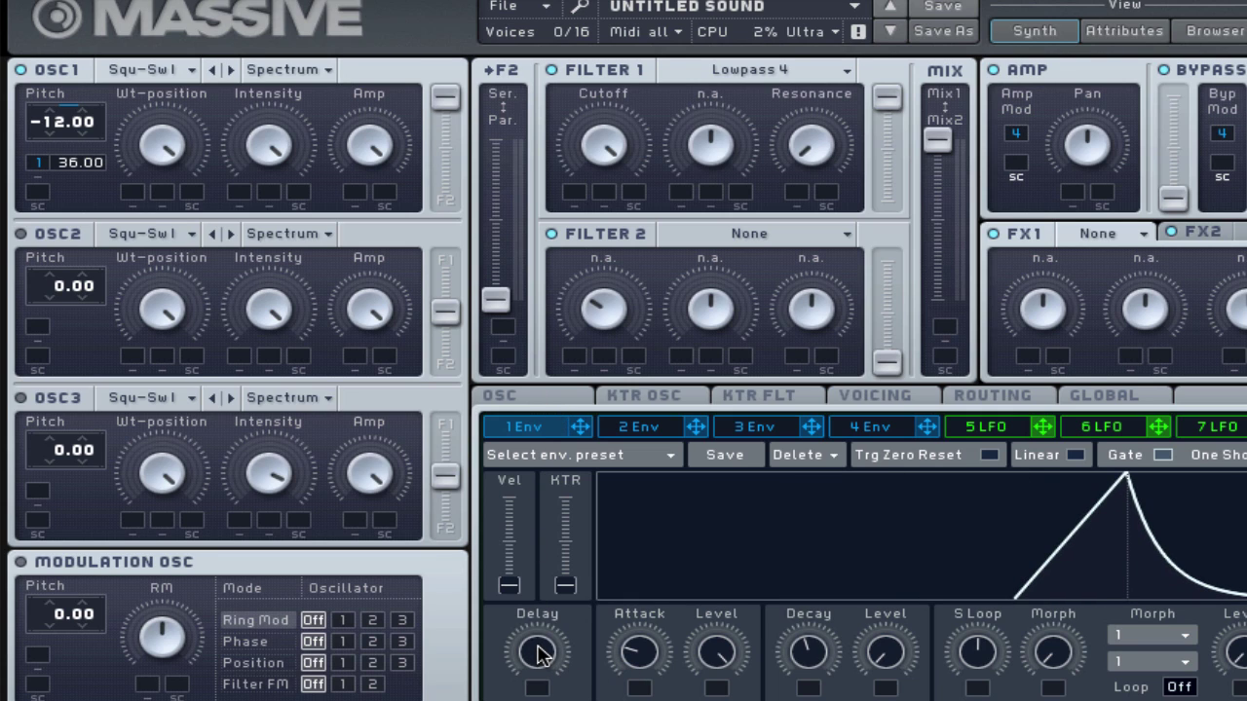
pyautogui.moveTo(538, 658); pyautogui.dragTo(540, 694)
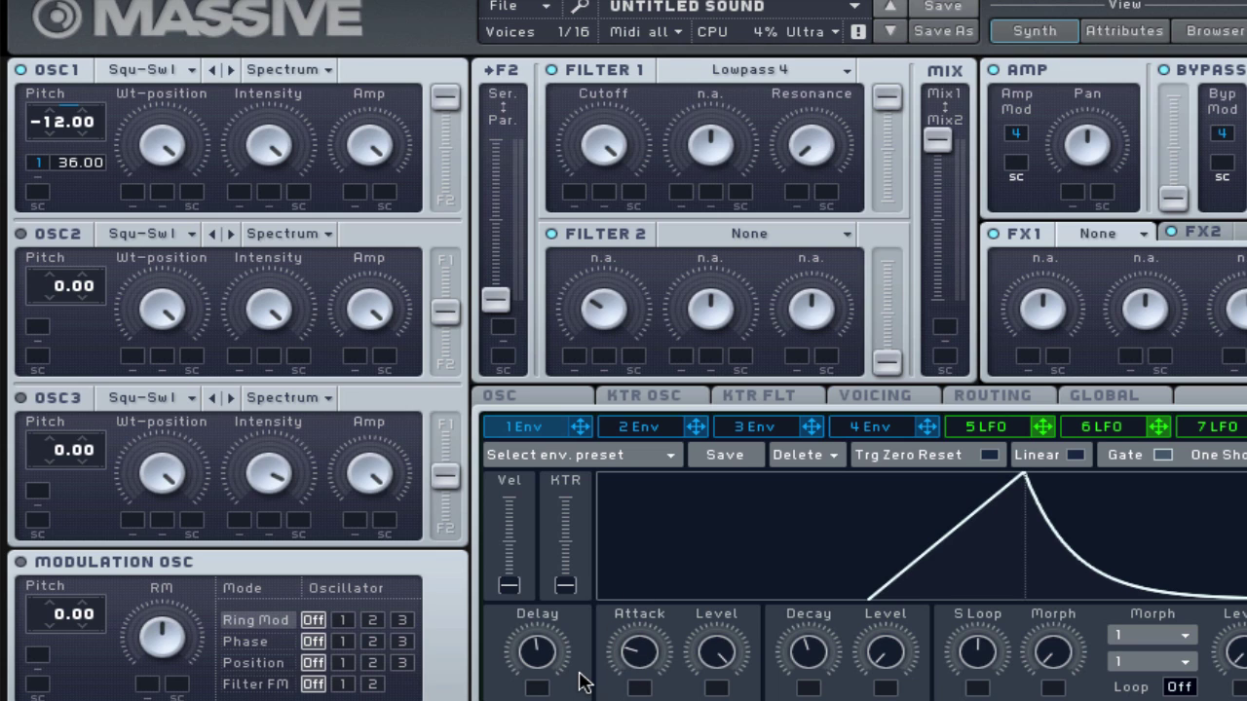
pyautogui.moveTo(548, 670)
pyautogui.mouseDown()
pyautogui.moveTo(545, 635)
pyautogui.moveTo(550, 700)
pyautogui.moveTo(544, 691)
pyautogui.mouseUp()
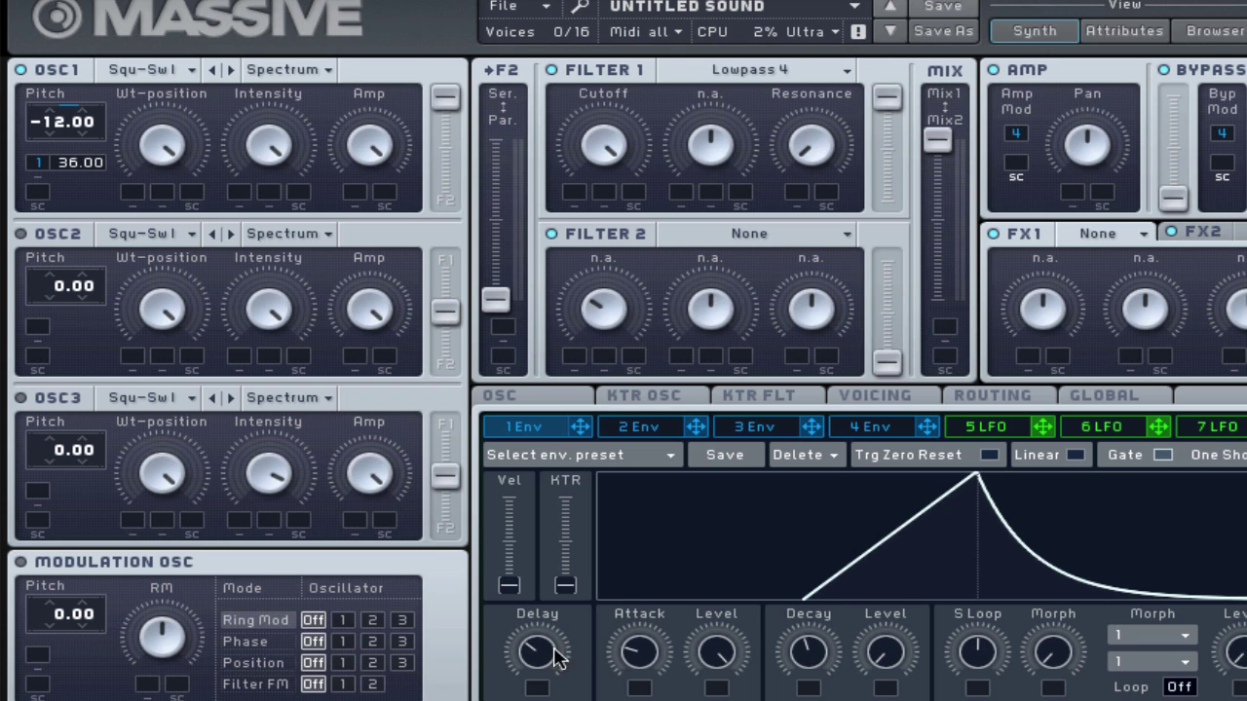
pyautogui.moveTo(557, 657); pyautogui.dragTo(544, 666)
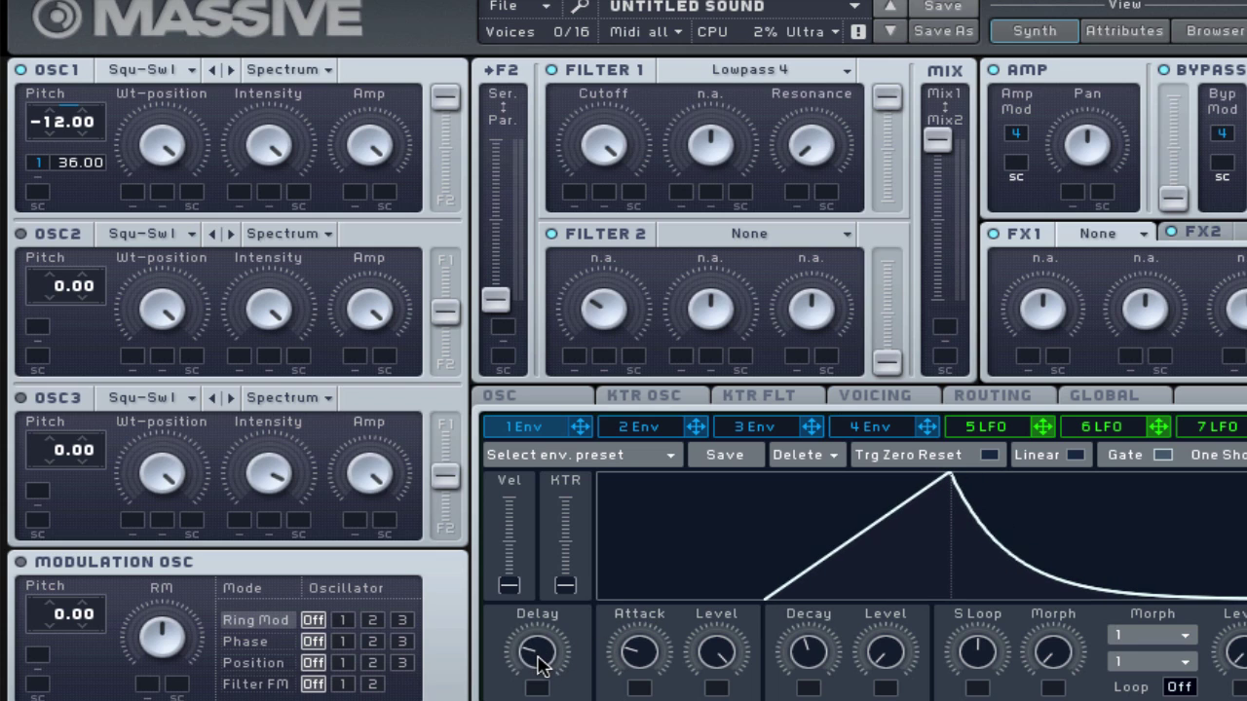
pyautogui.moveTo(542, 665)
pyautogui.mouseDown()
pyautogui.moveTo(513, 670)
pyautogui.moveTo(541, 648)
pyautogui.mouseUp()
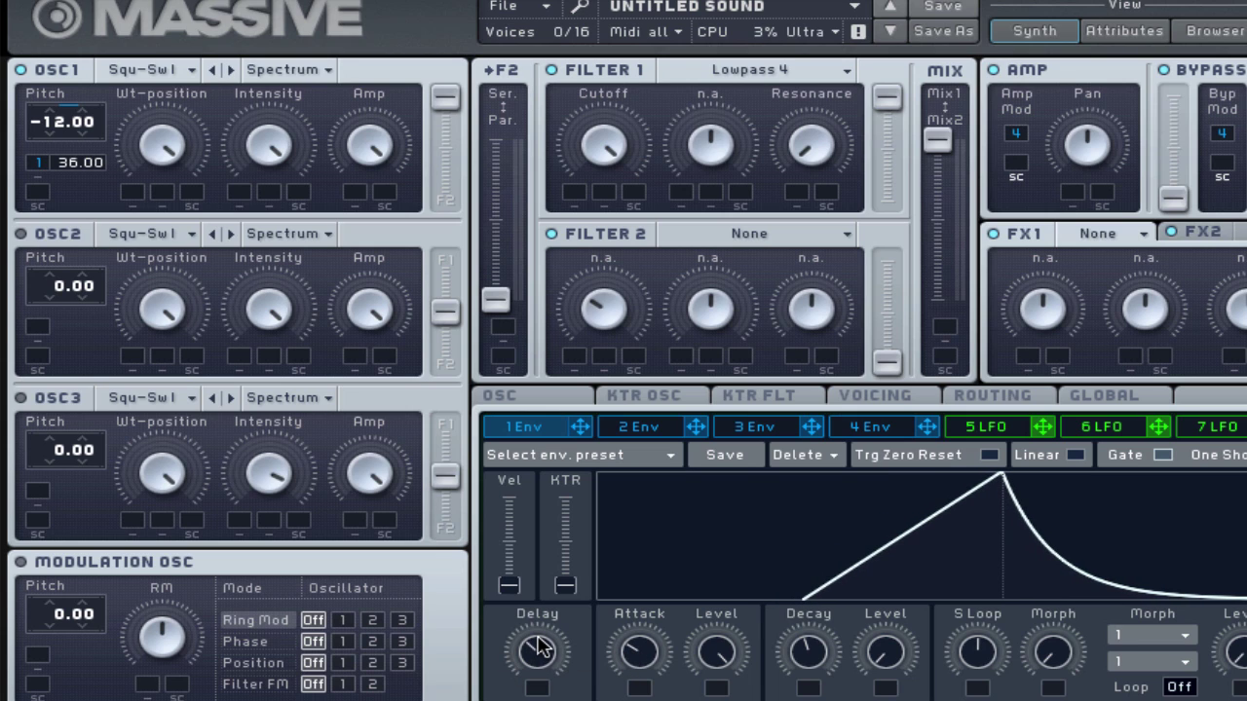
pyautogui.moveTo(541, 647); pyautogui.dragTo(536, 667)
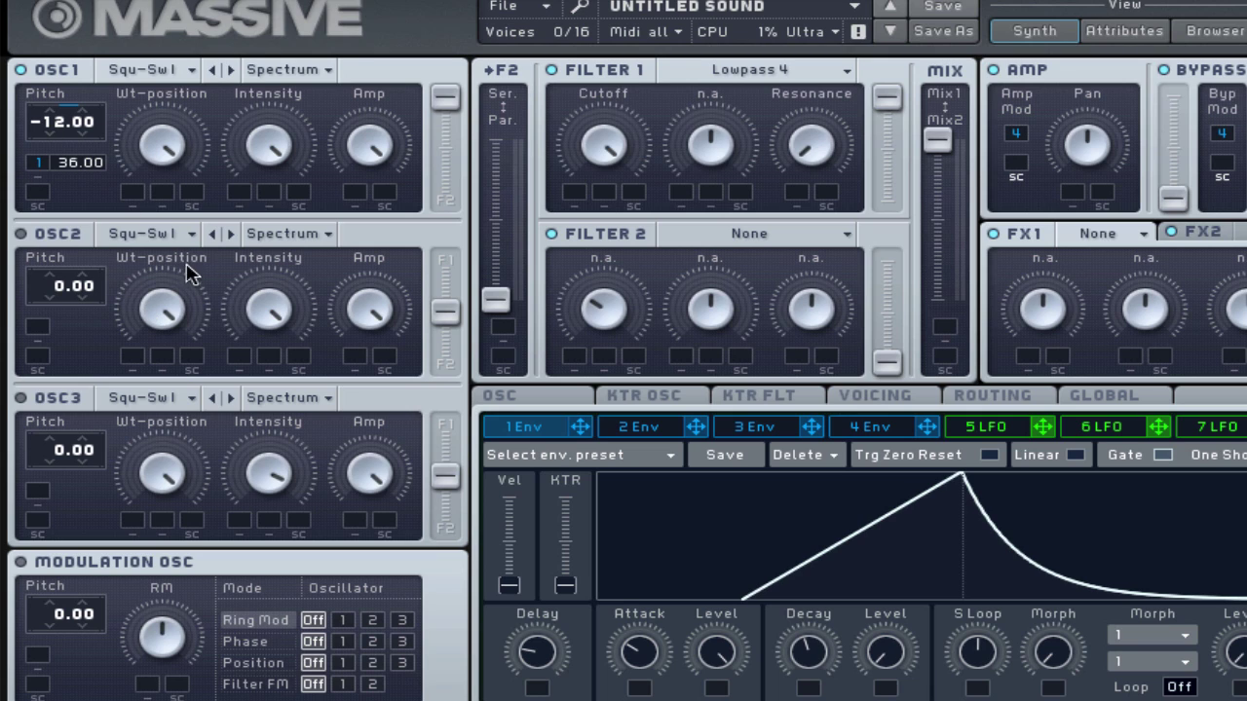
# Step: Enable oscillator 2 at pitch -24 and route it fully into Filter 1
pyautogui.click(21, 235)
pyautogui.moveTo(51, 292); pyautogui.dragTo(62, 354)
pyautogui.moveTo(445, 309); pyautogui.dragTo(445, 144)
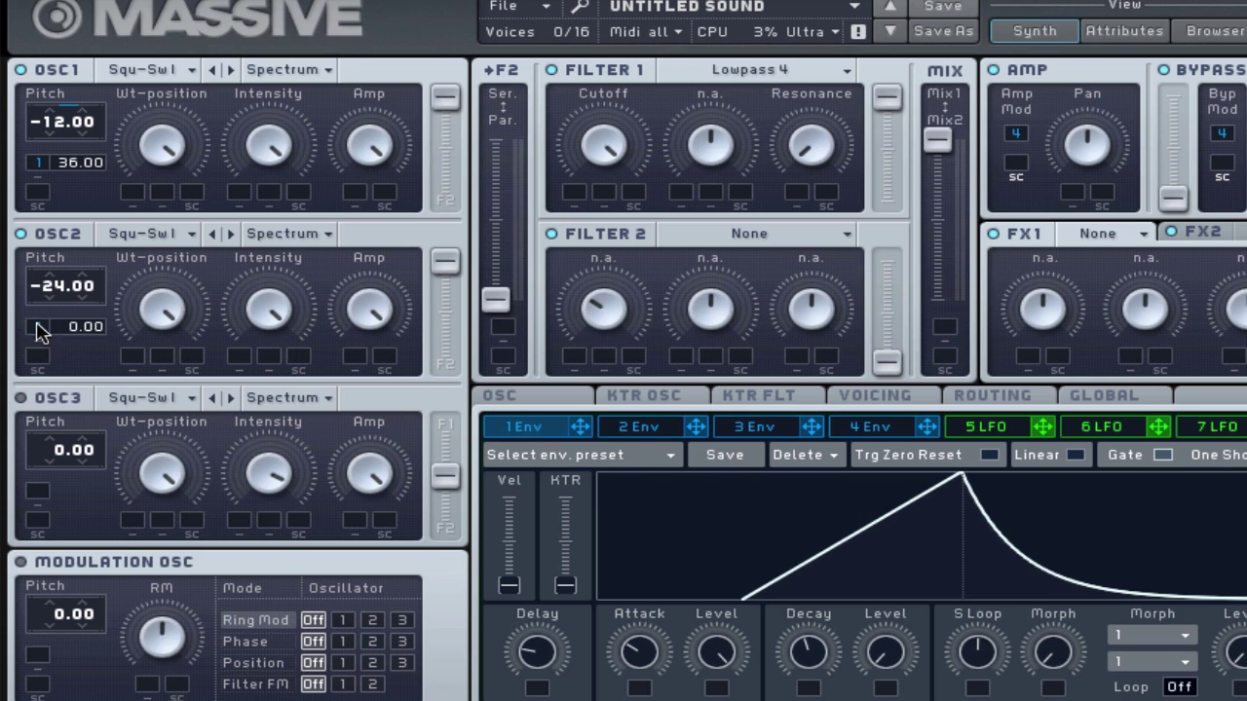
# Step: Modulate OSC2 pitch from envelope 1 by 36, zero the Delay, and lengthen Attack
pyautogui.click(39, 331)
pyautogui.moveTo(75, 332); pyautogui.dragTo(111, 235)
pyautogui.moveTo(548, 659)
pyautogui.mouseDown()
pyautogui.moveTo(550, 635)
pyautogui.moveTo(544, 651)
pyautogui.mouseUp()
pyautogui.moveTo(640, 662)
pyautogui.mouseDown()
pyautogui.moveTo(652, 637)
pyautogui.moveTo(653, 670)
pyautogui.mouseUp()
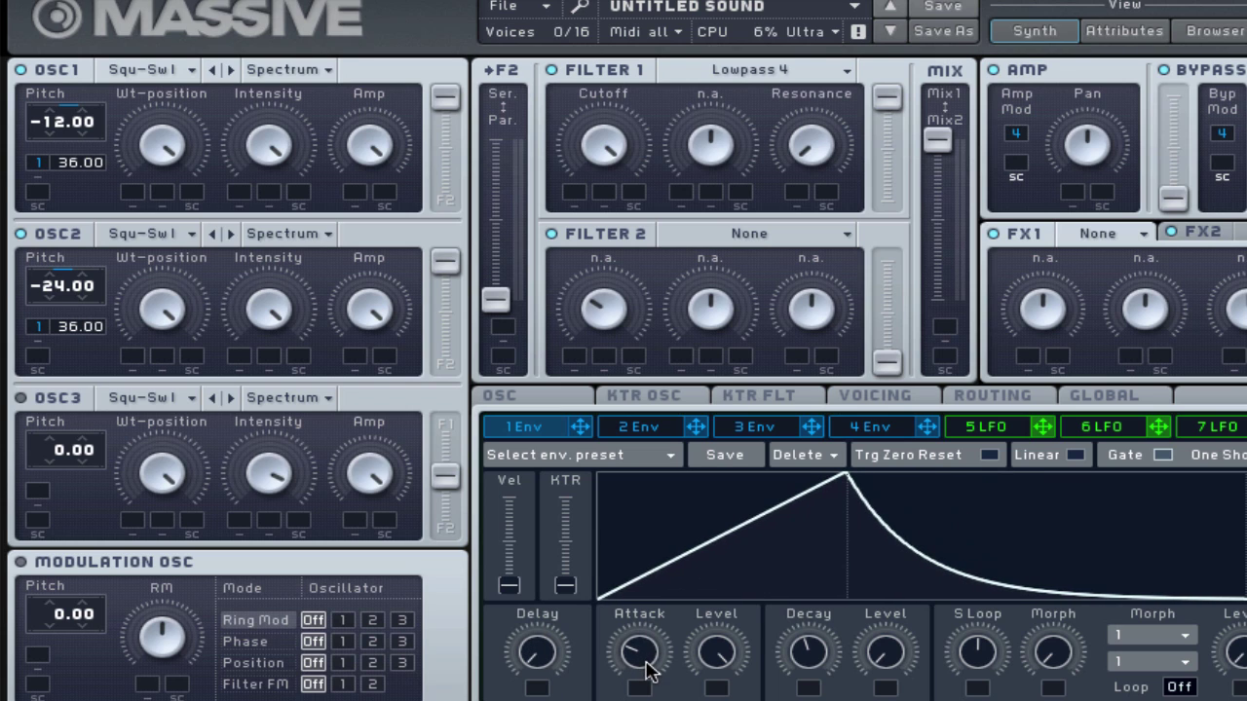